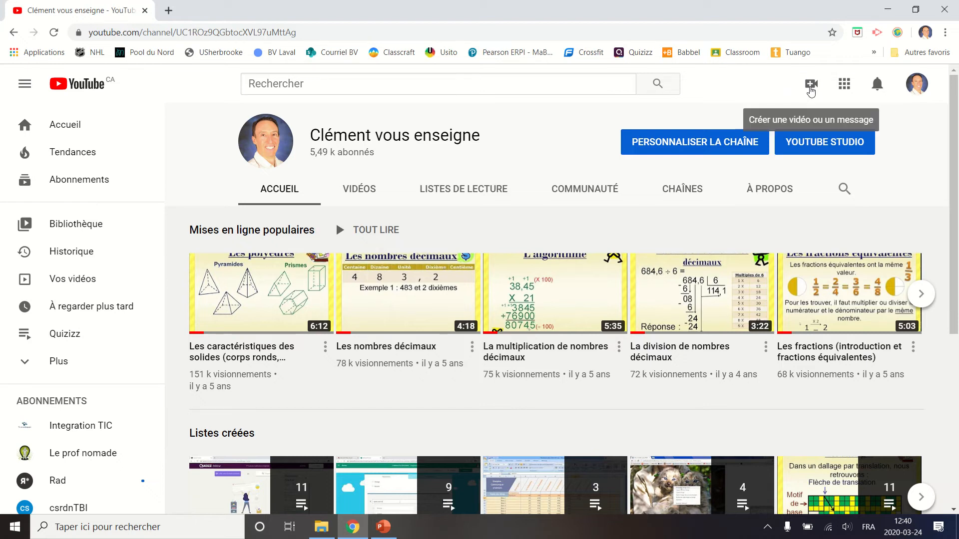
Start a new video upload and add the file Enregistreur écran Powerpoint.avi from the Enregistreur écran folder.
click(810, 89)
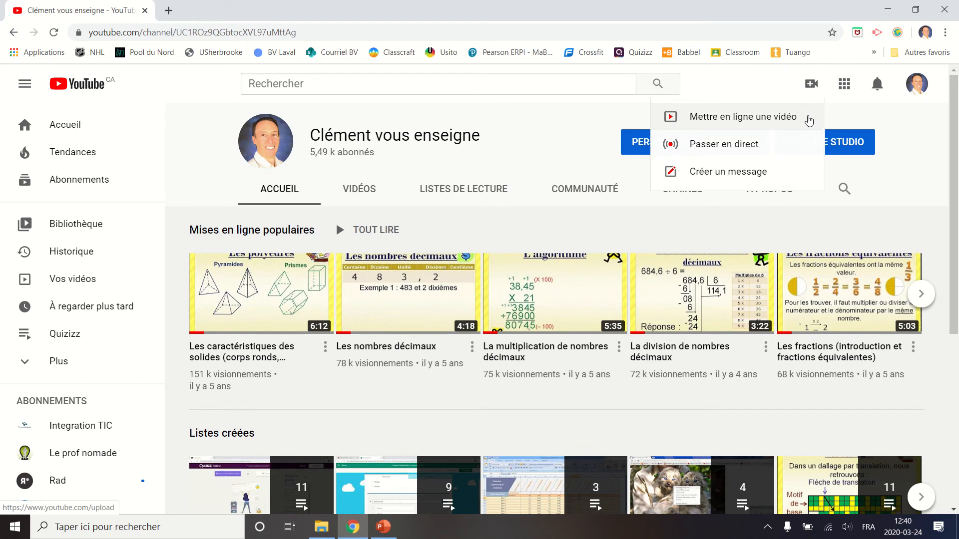
click(810, 122)
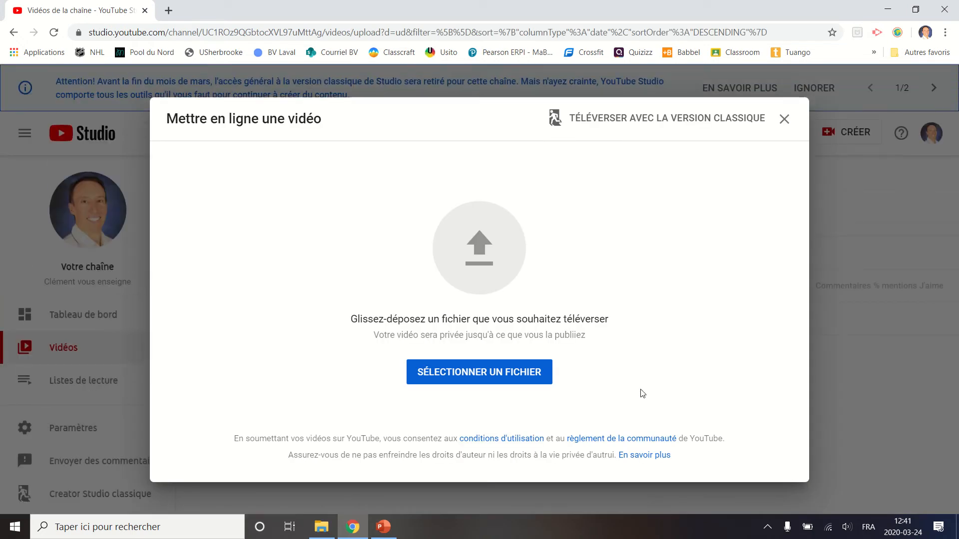
click(474, 385)
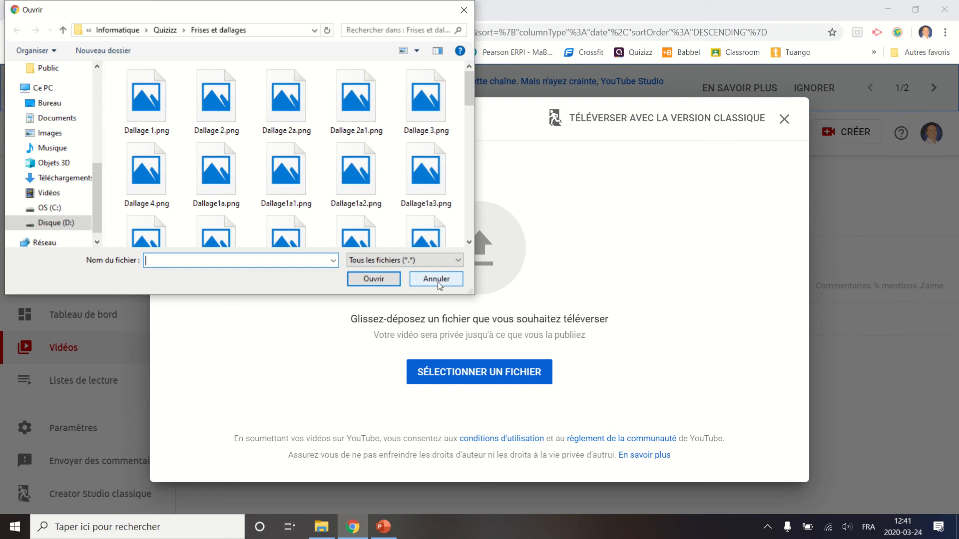
click(437, 282)
click(322, 527)
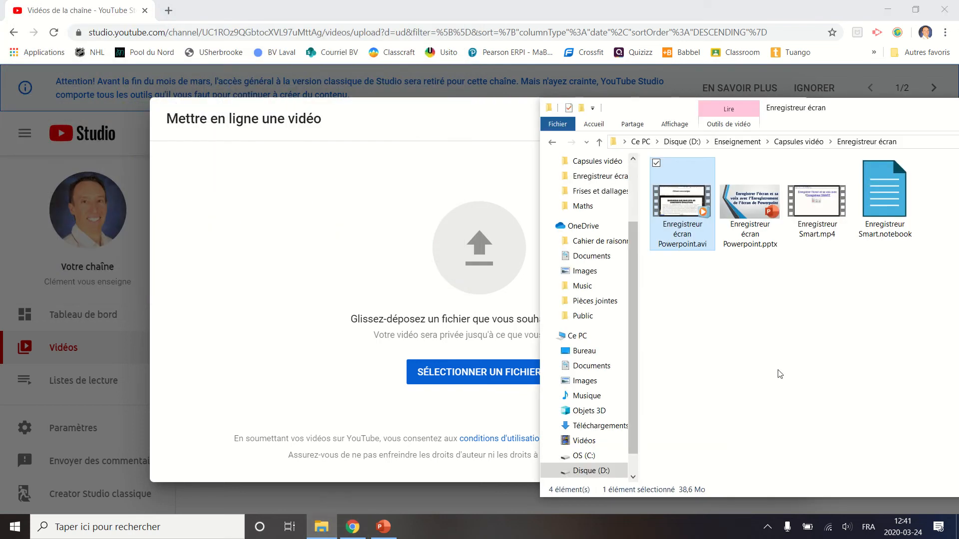
drag(680, 199, 474, 250)
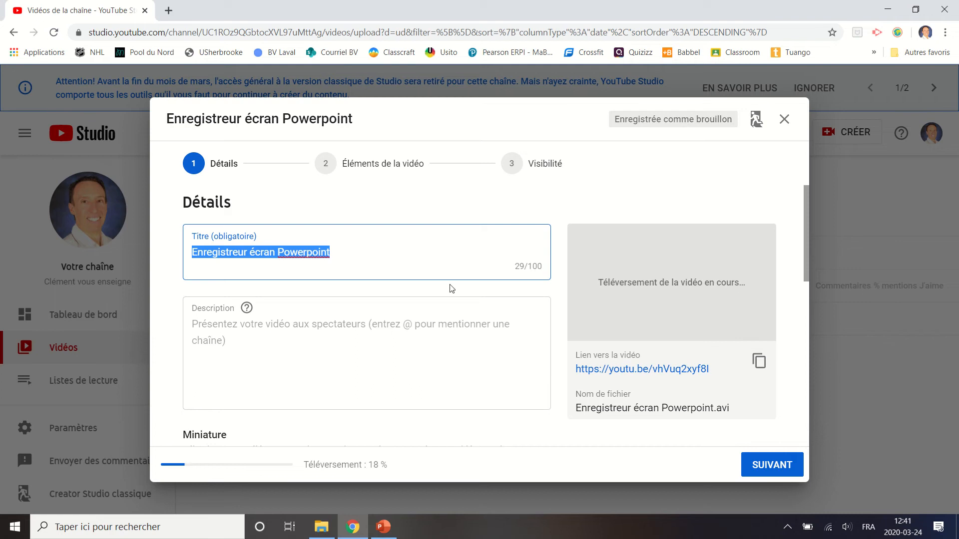
Change the video title to "Enregistreur de l'écran de Powerpoint".
click(347, 257)
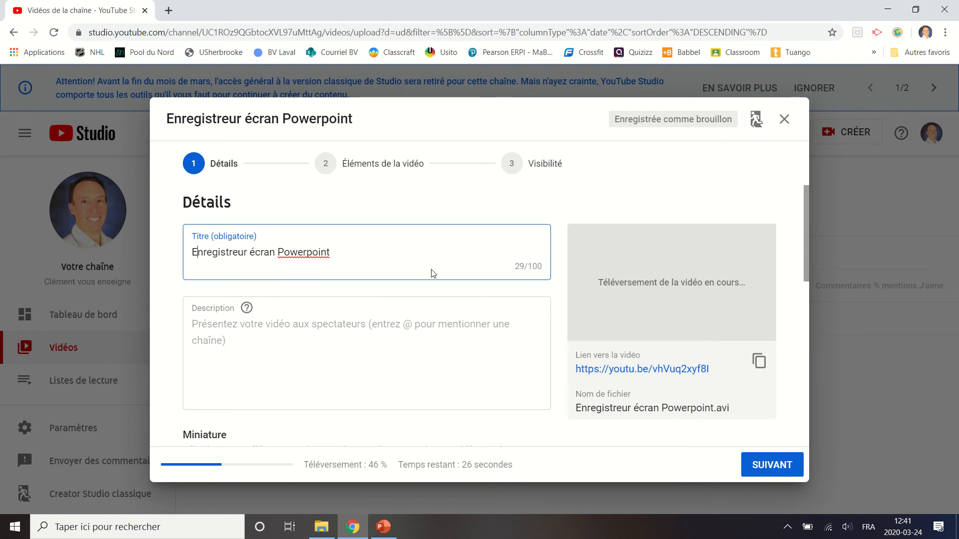
text(de l'écran )
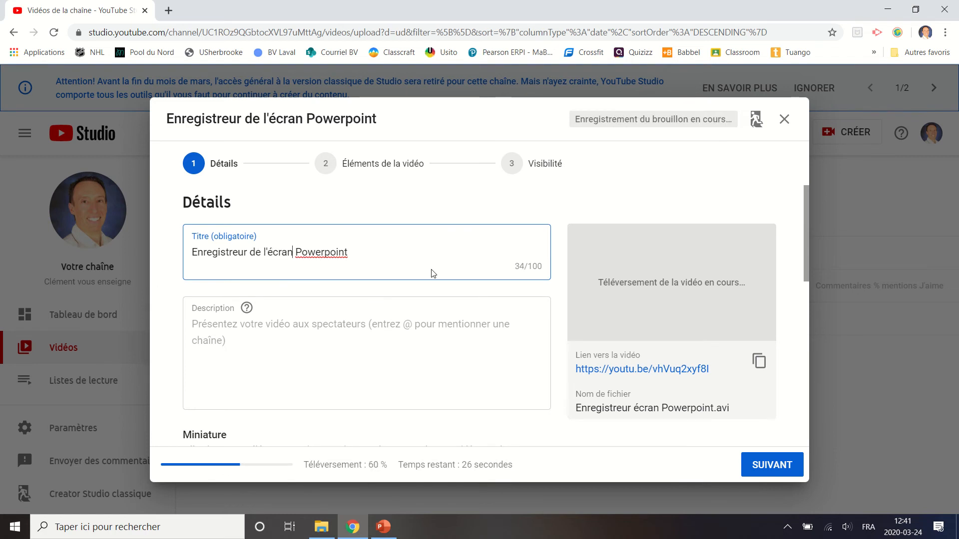
text(de)
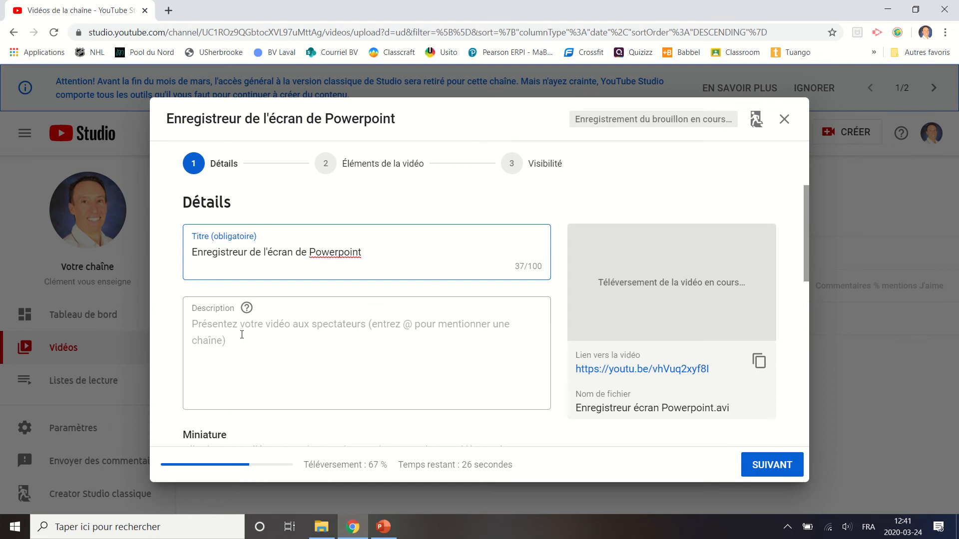
Enter the video description "Dans cette capsule, vous apprendrez comment enregistrer votre écran et votre voix.".
click(400, 351)
text(Dans ce)
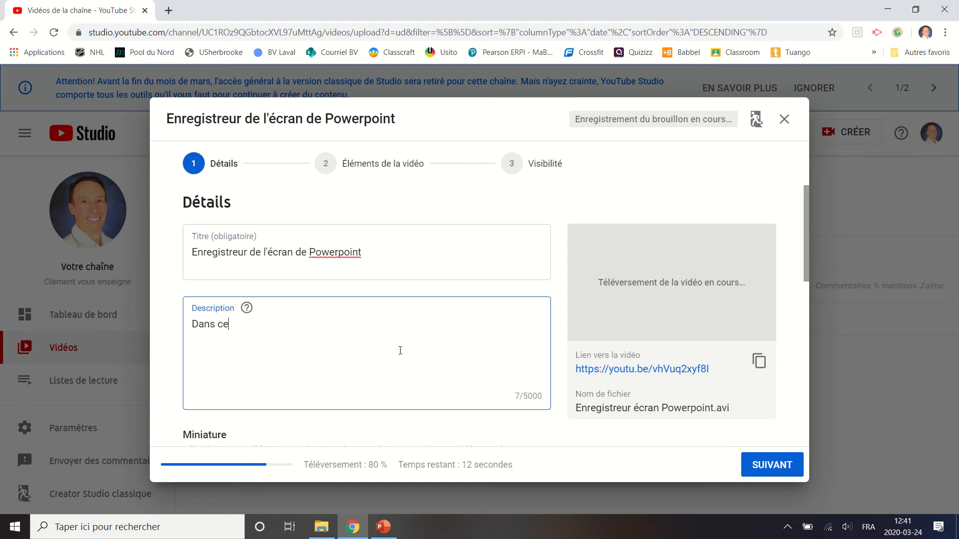
text(tte capsule, vous apprendrez co)
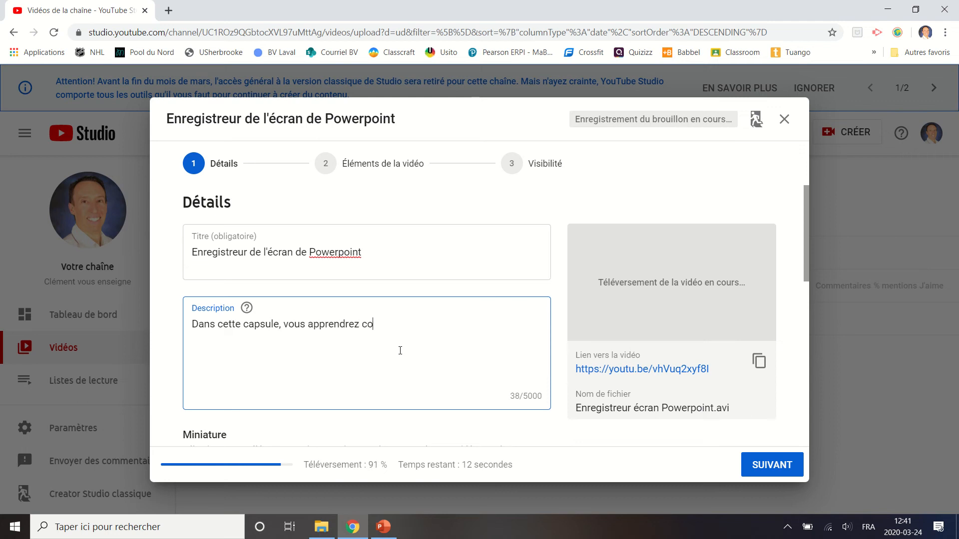
text(mment enregi)
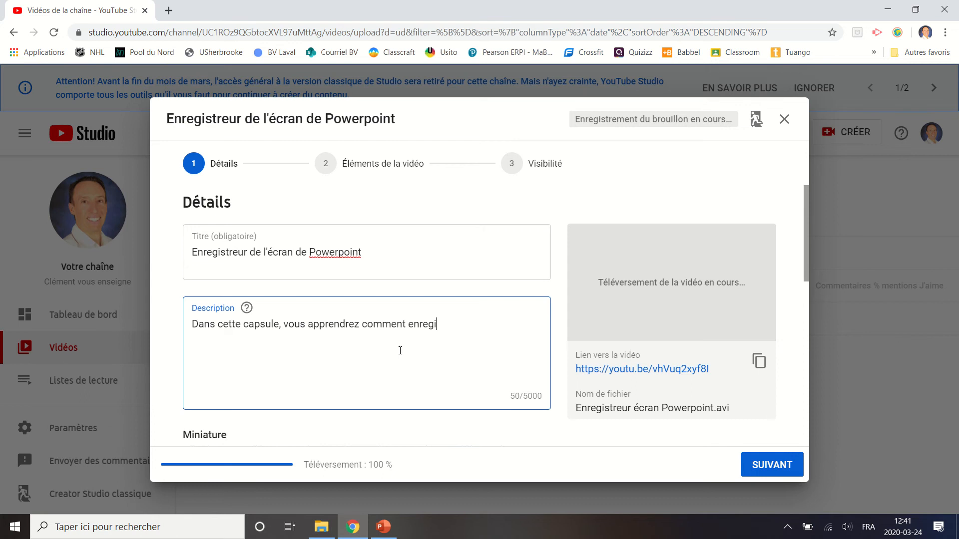
text(strer votre )
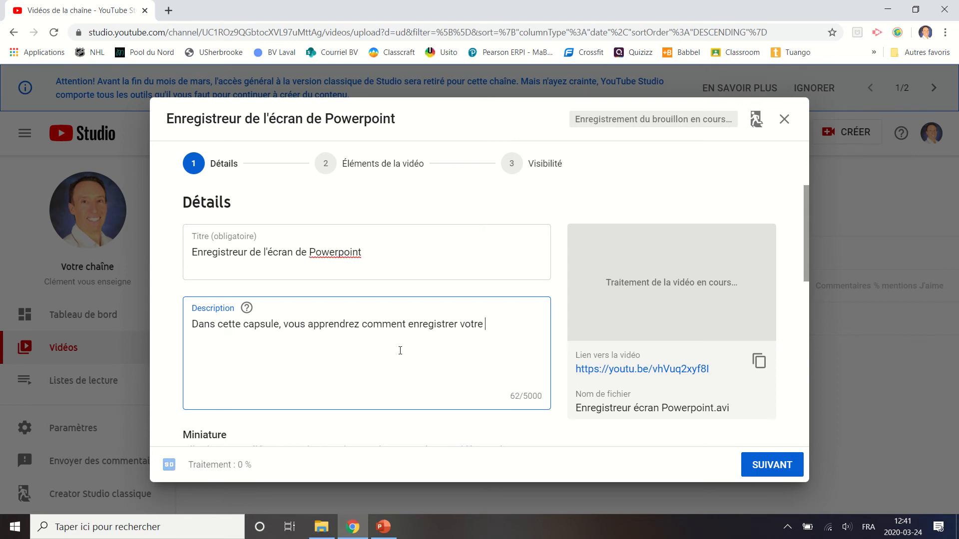
text(écran et vot)
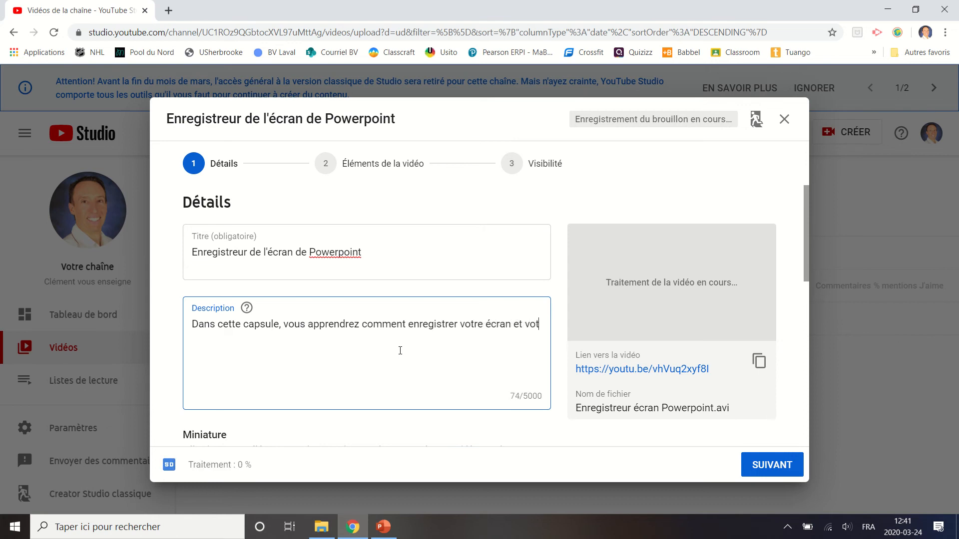
text(re voix.)
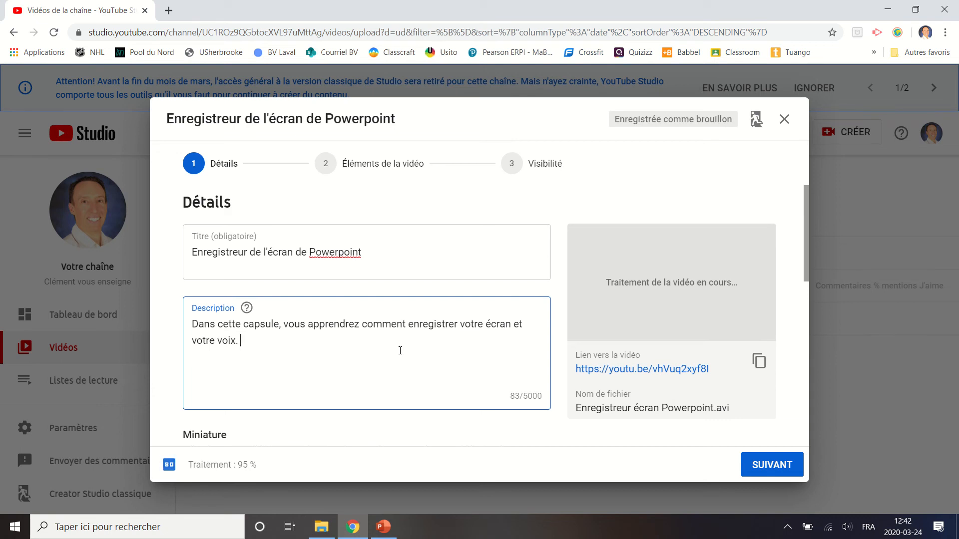
Add a second sentence with a timestamp to the description: "Vous apprendrez comment sélectionner une zone (1:30).".
text(Vous app)
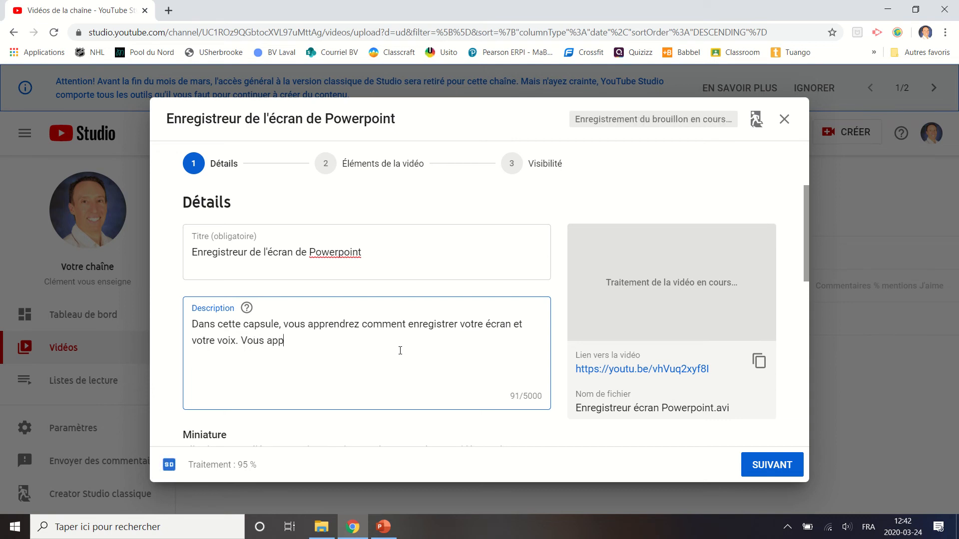
text(rendrez comment sélection)
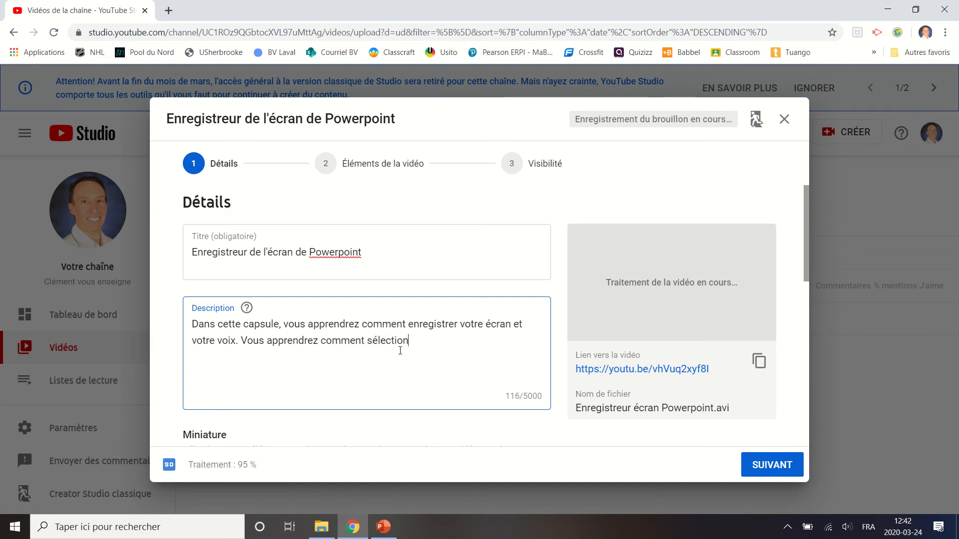
text(ner une zone ())
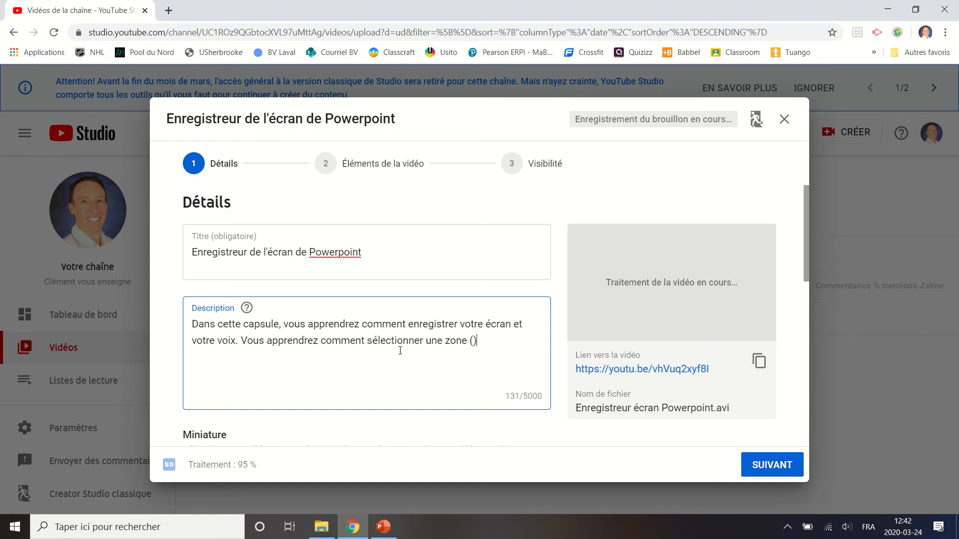
text(1:30)
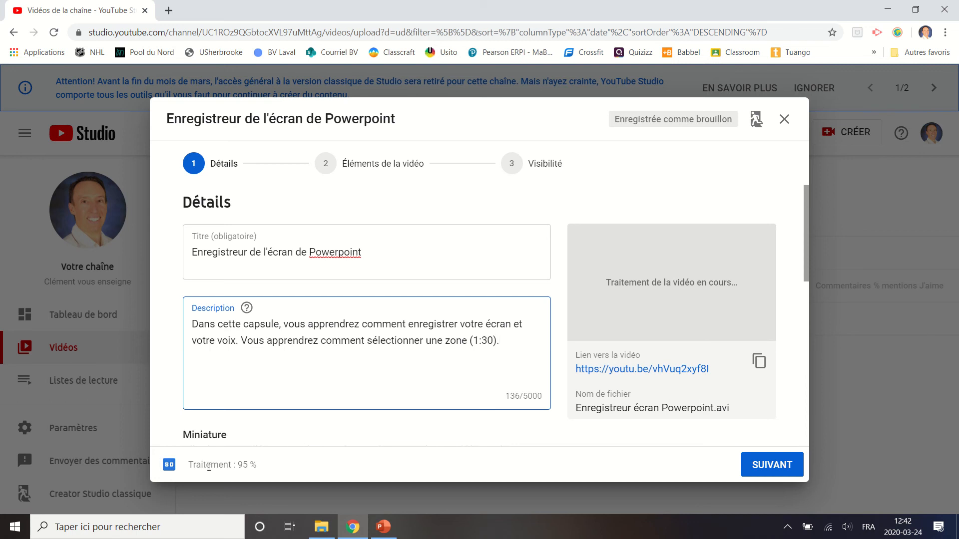
Choose the suggested thumbnail showing the title slide "Enregistrer l'écran et sa voix avec l'Enregistrement de l'écran de Powerpoint".
scroll(322, 251, down, 2)
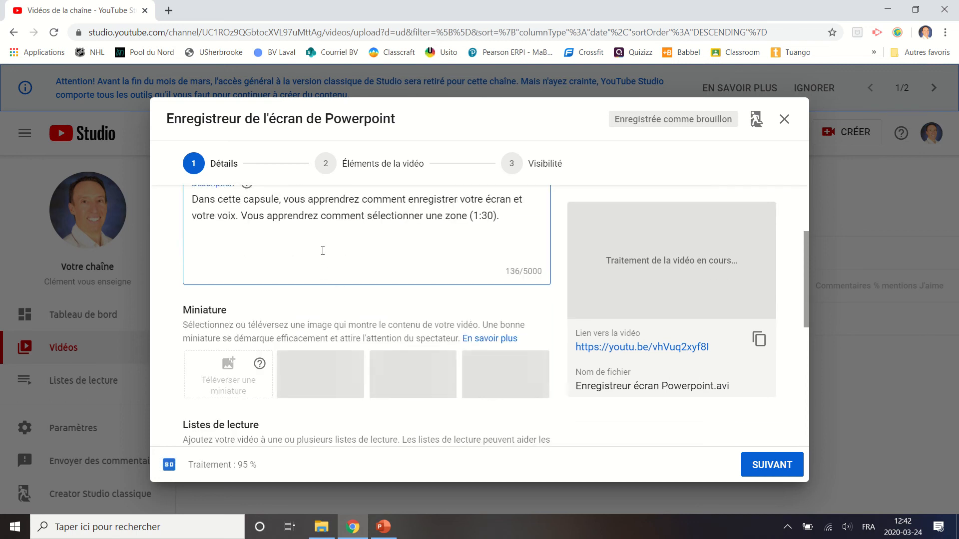
scroll(322, 251, down, 1)
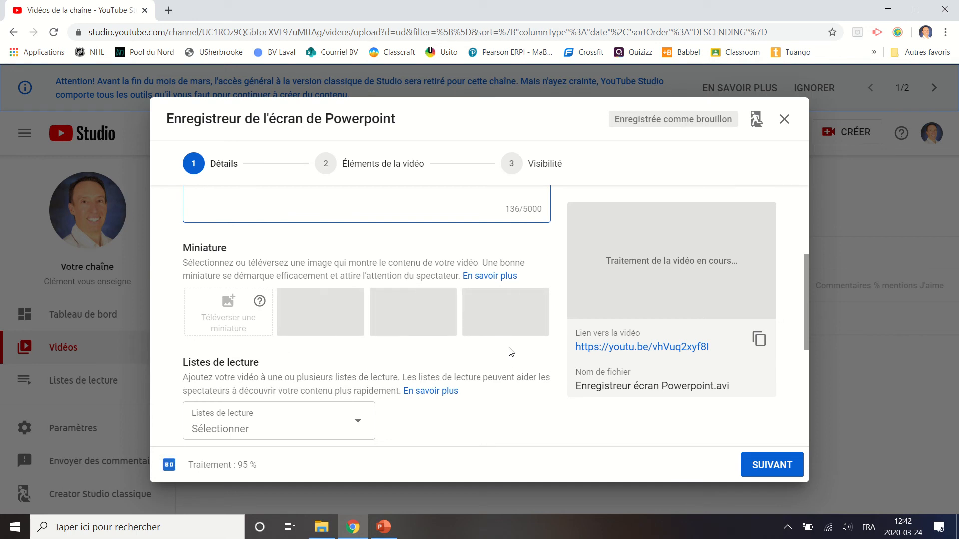
scroll(511, 357, down, 1)
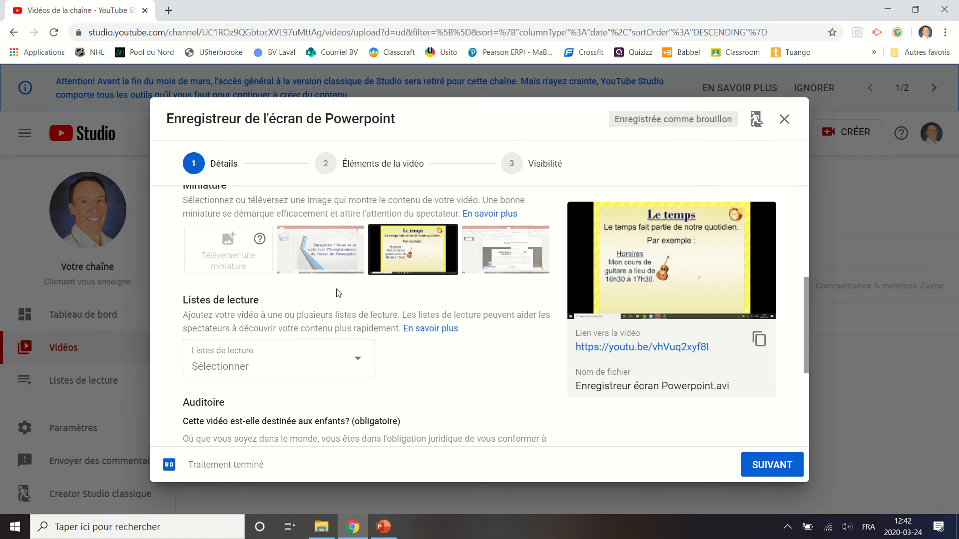
click(349, 257)
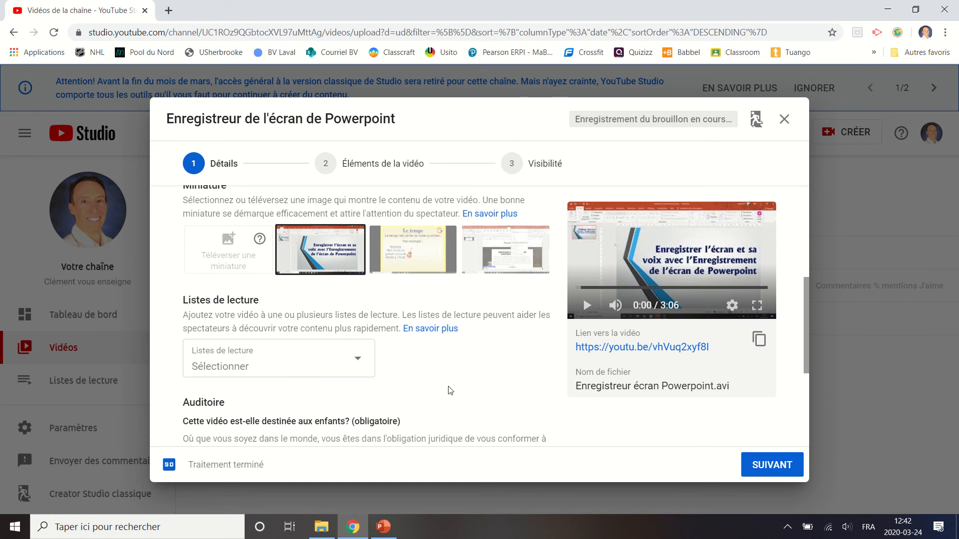
Create a public playlist titled "Enregistreur d'écran" and assign the video to it.
scroll(451, 390, down, 1)
click(363, 301)
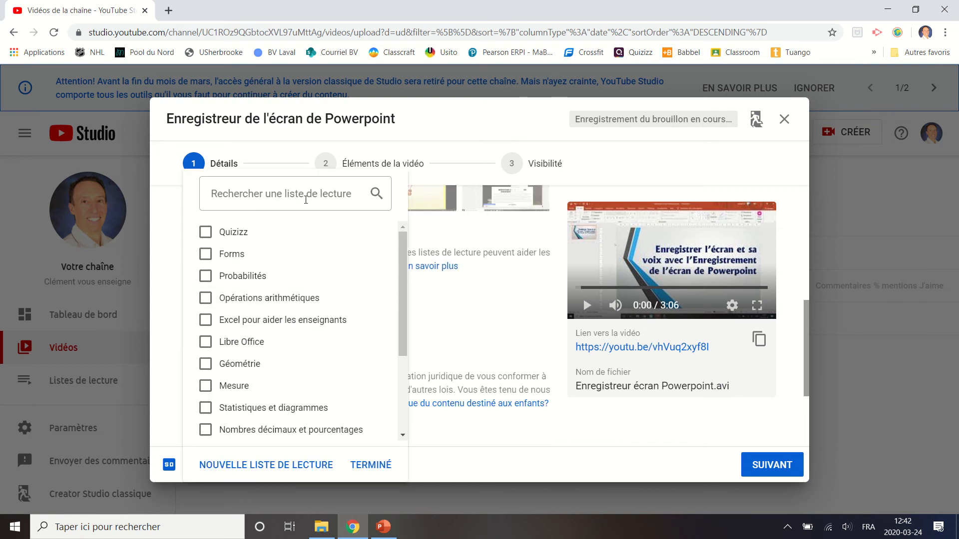
click(243, 459)
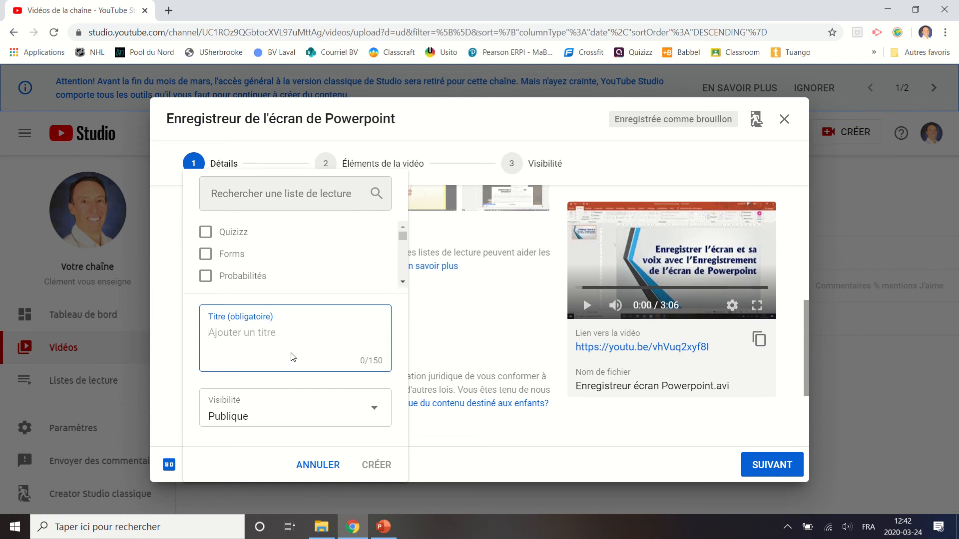
text(Enregis)
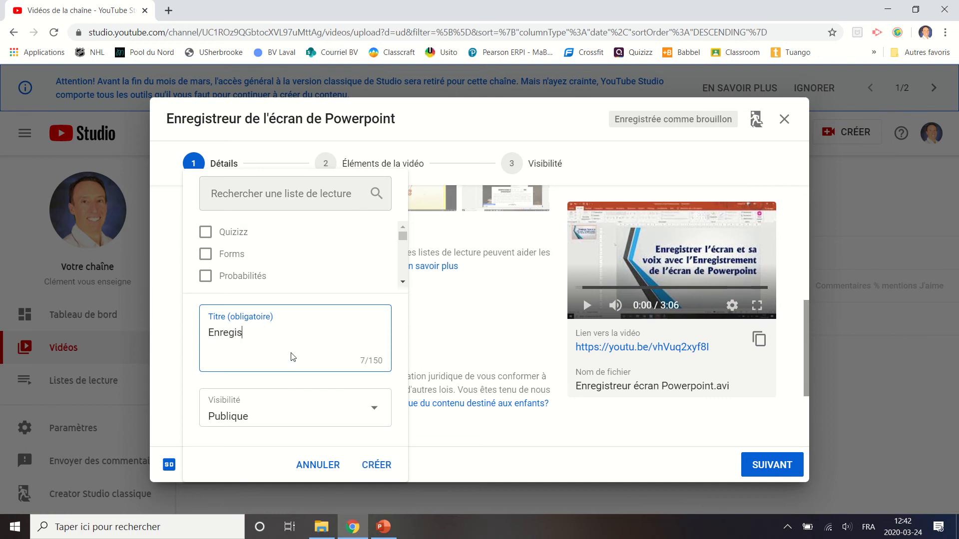
text(treur d'écran)
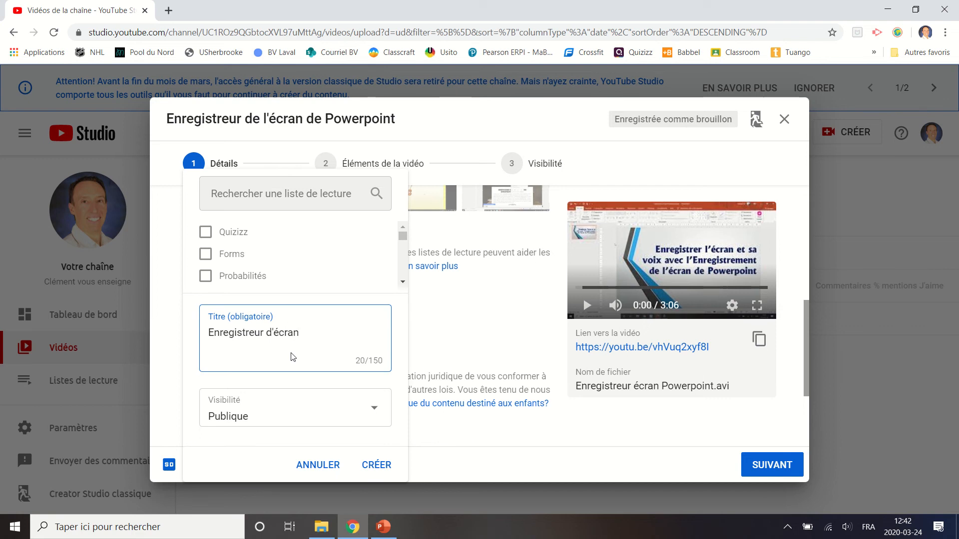
click(374, 467)
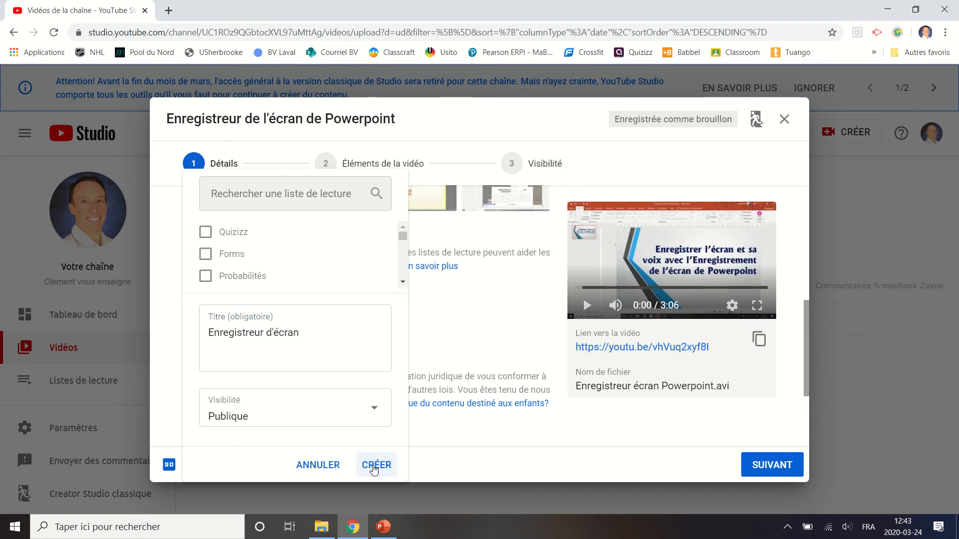
click(207, 233)
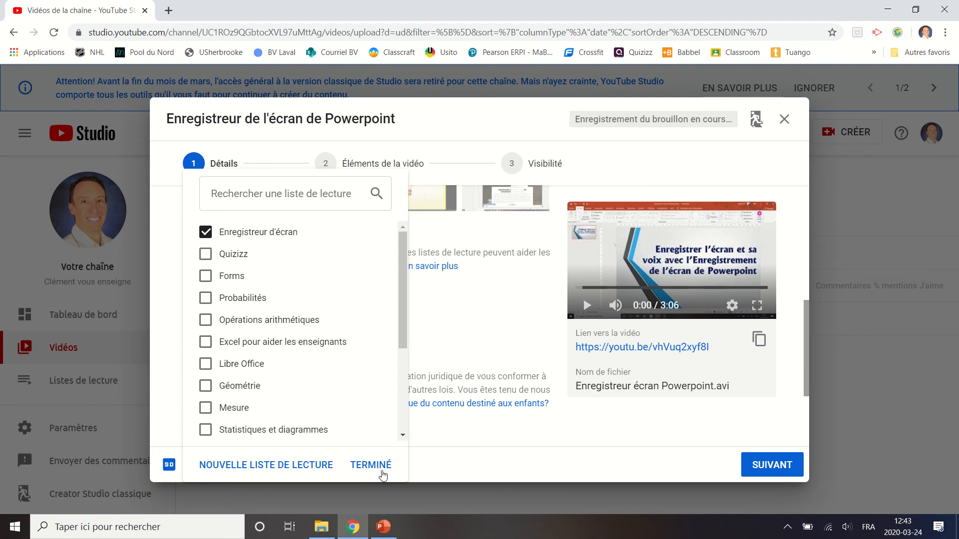
click(383, 472)
Declare in the audience section that the video is not made for children.
scroll(349, 291, down, 3)
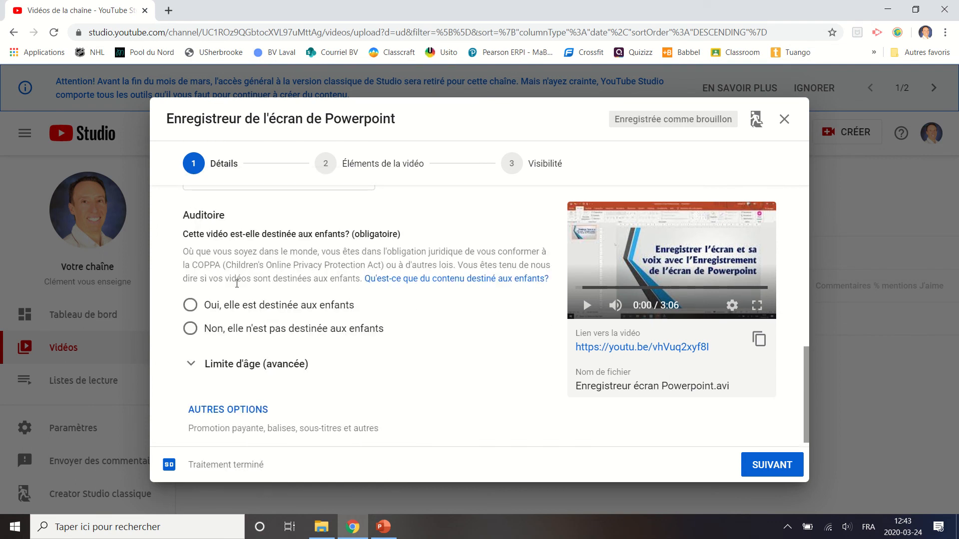
drag(183, 265, 221, 265)
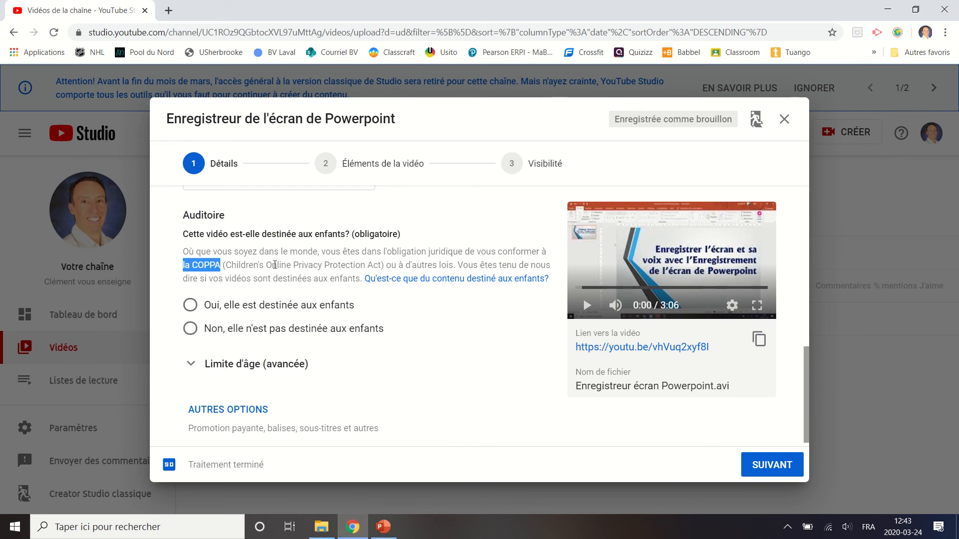
click(274, 272)
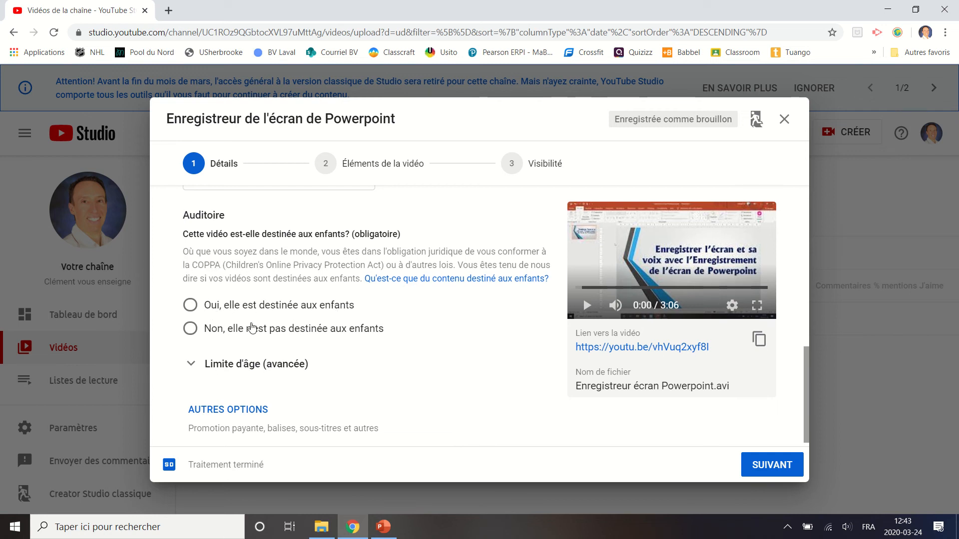
click(190, 332)
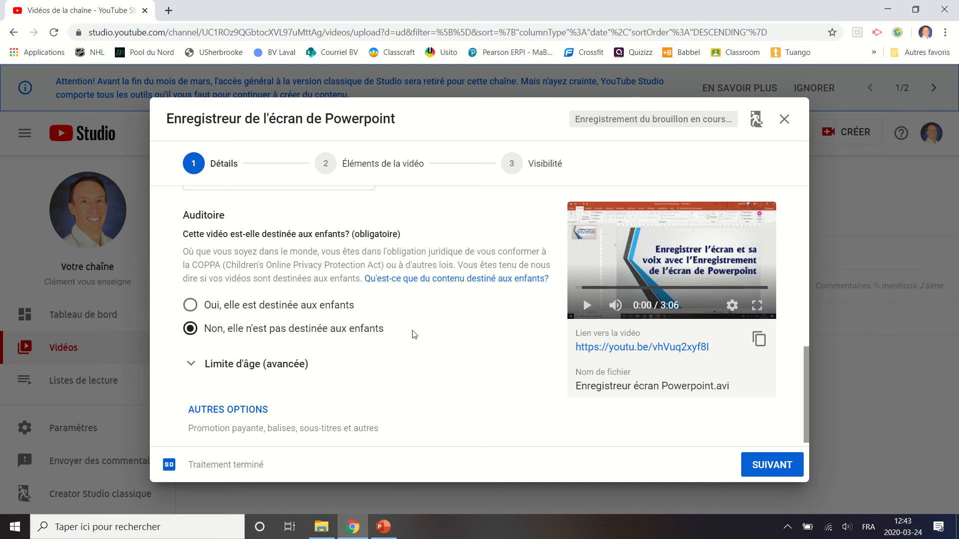
Expand the additional options in the video details and add the tag "Powerpoint".
scroll(394, 331, down, 1)
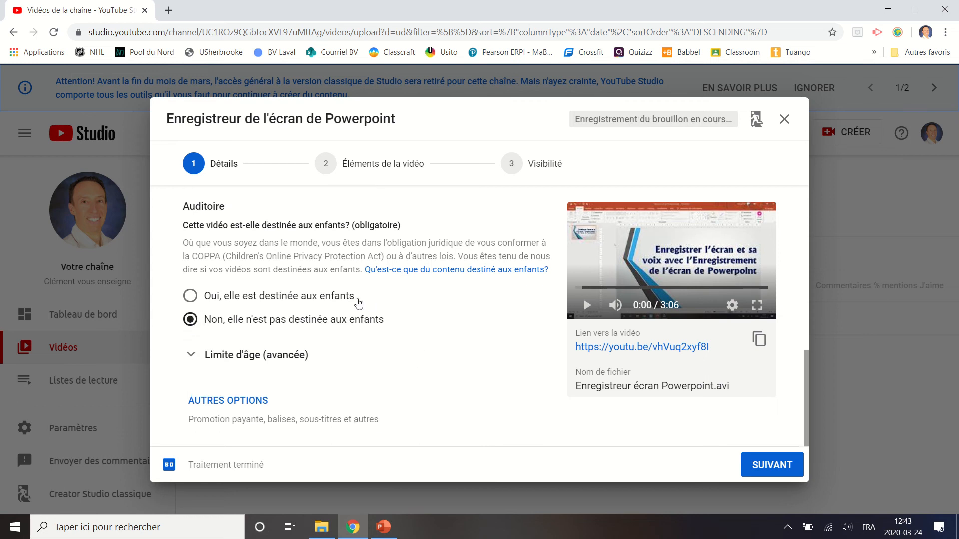
click(249, 405)
scroll(389, 293, down, 3)
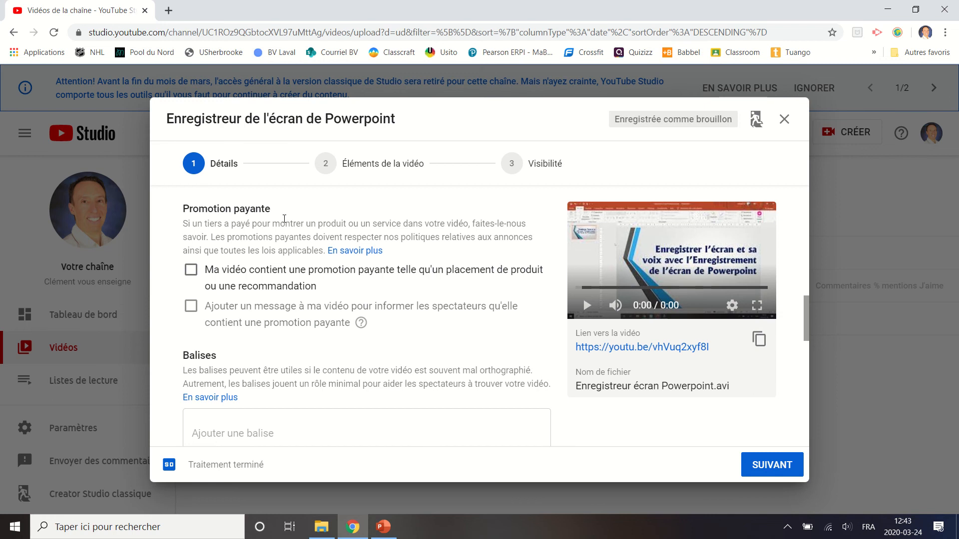
scroll(279, 226, down, 3)
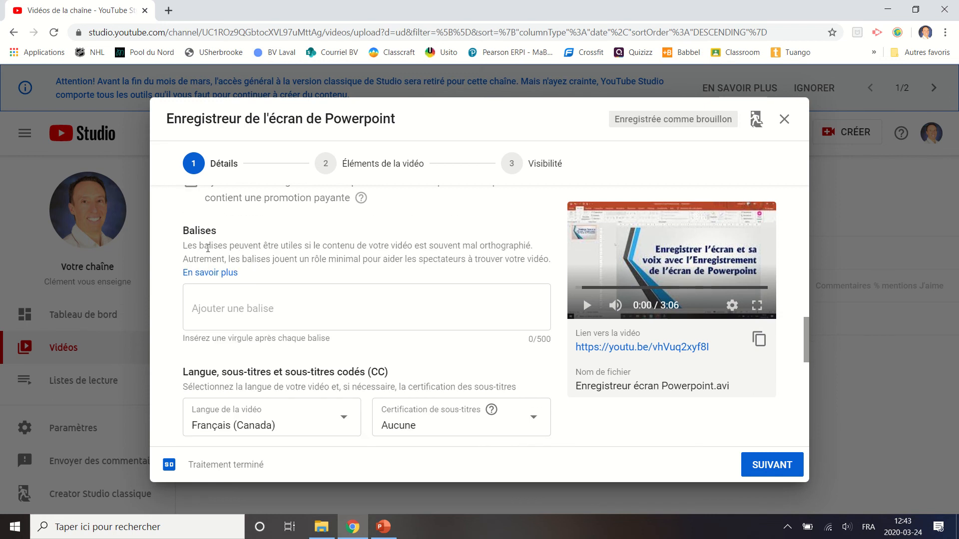
double_click(201, 231)
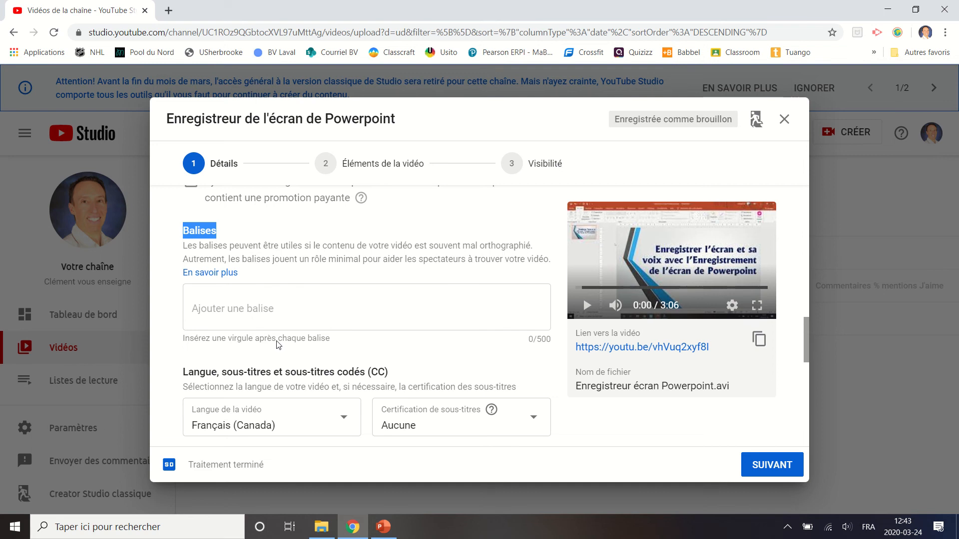
click(282, 314)
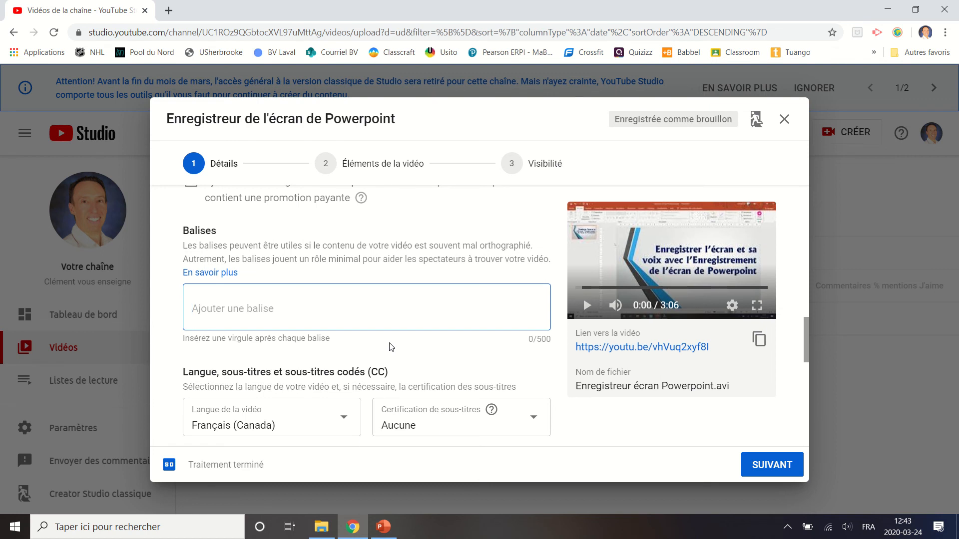
text(Powerpoint)
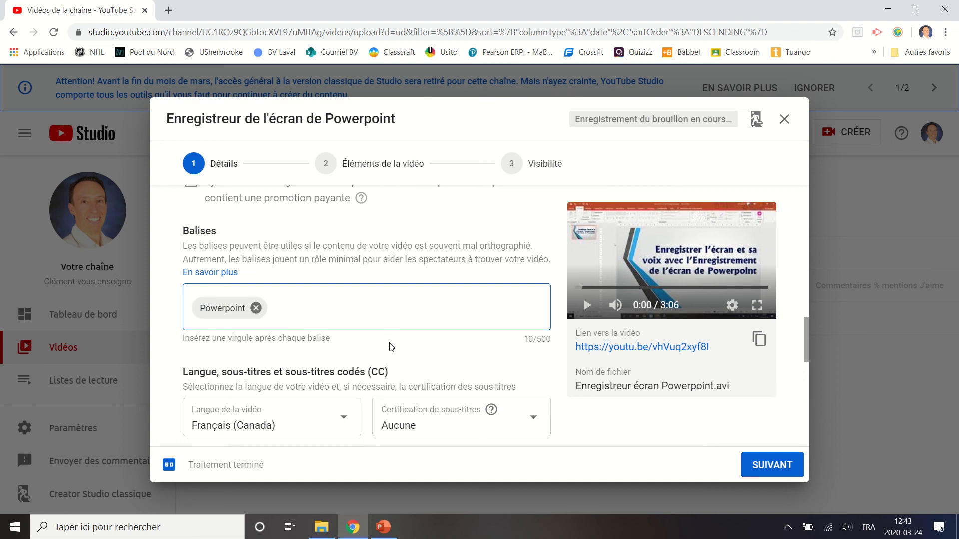
text(,Enreg)
text(irst)
Add the tags "Enregistreur écran" and "tutoriel" to the video.
key(BackSpace)
key(BackSpace)
key(BackSpace)
text(strem)
text(r écran)
key(comma)
text(tutoriel)
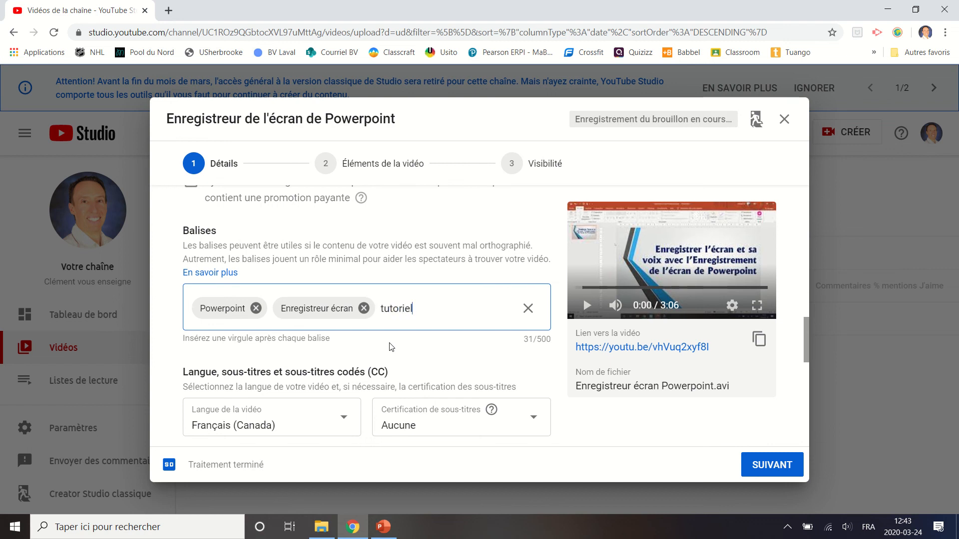
key(comma)
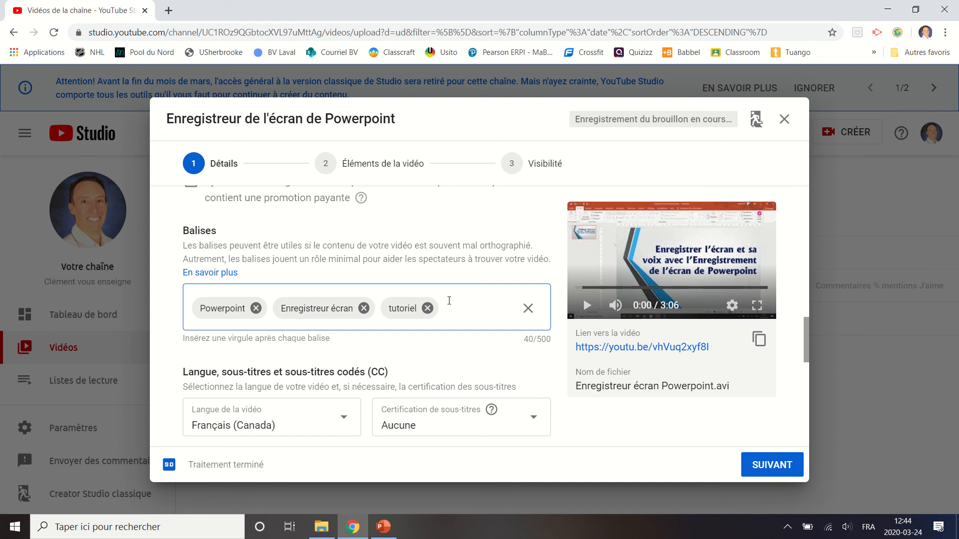
Review the remaining language, recording date, licence, category and comment settings, and continue to the video elements stage.
scroll(417, 276, down, 1)
scroll(415, 272, down, 1)
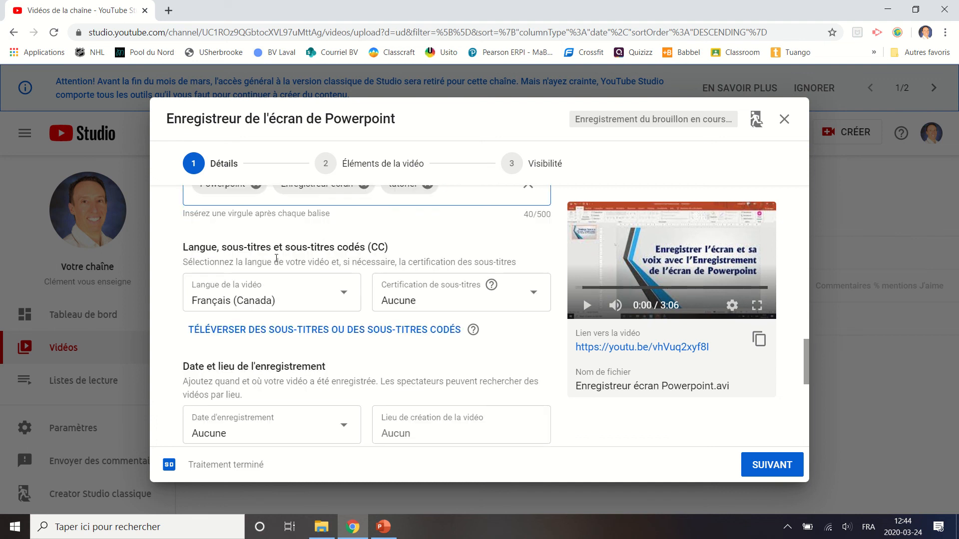
scroll(178, 292, down, 2)
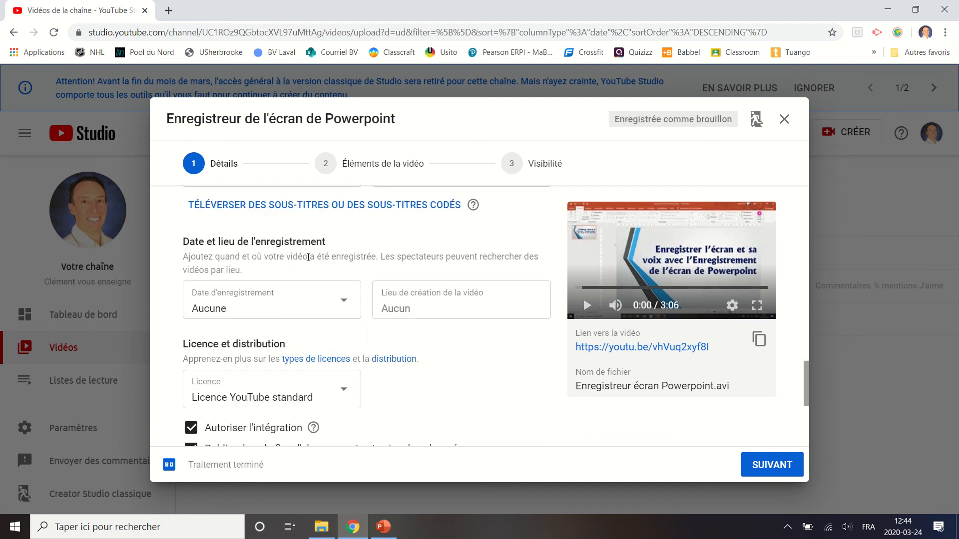
scroll(509, 327, down, 1)
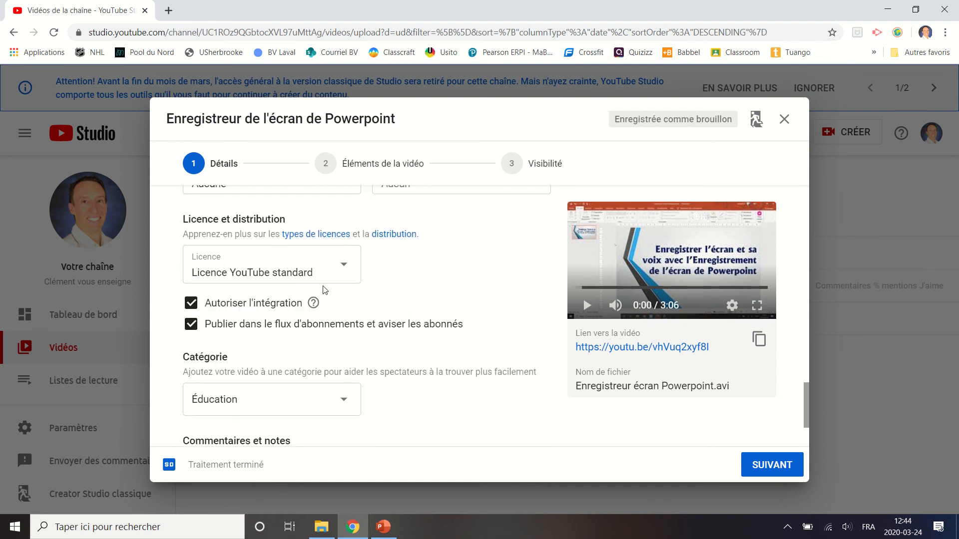
scroll(400, 303, down, 2)
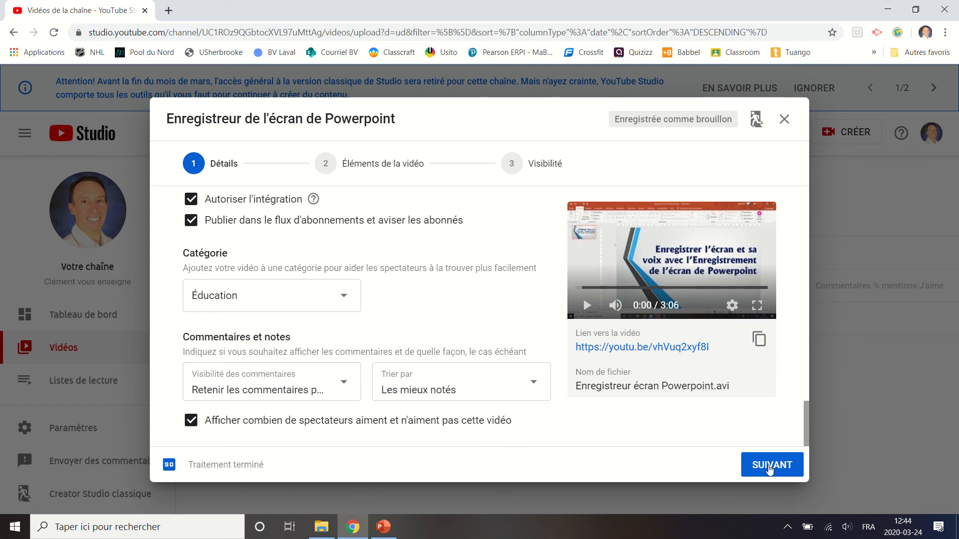
click(770, 470)
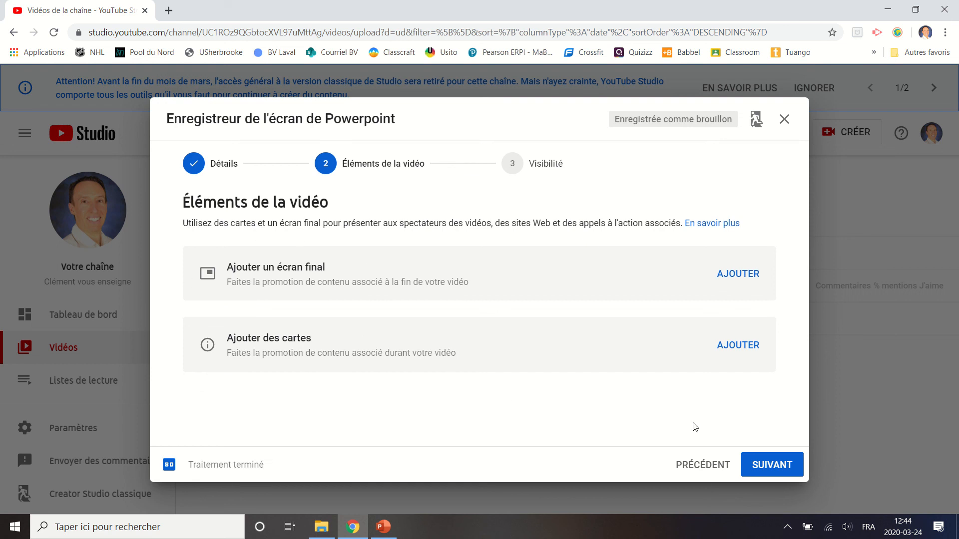
Skip the end screen and cards, and publish the video with public visibility.
click(770, 466)
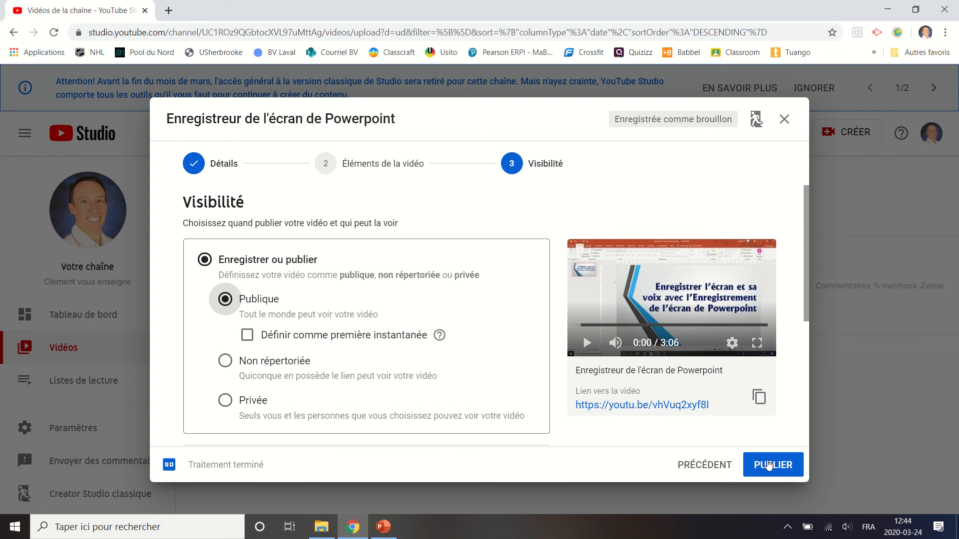
click(790, 473)
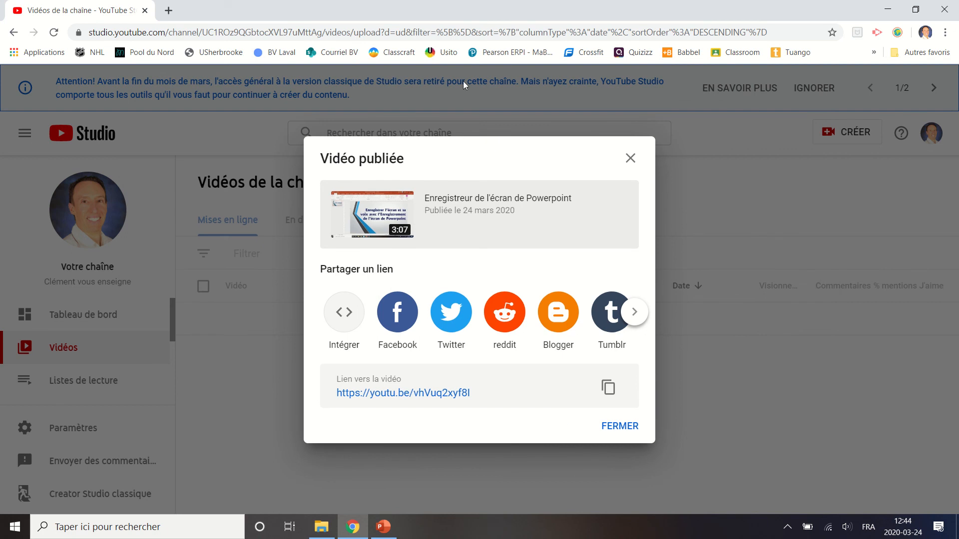
click(619, 428)
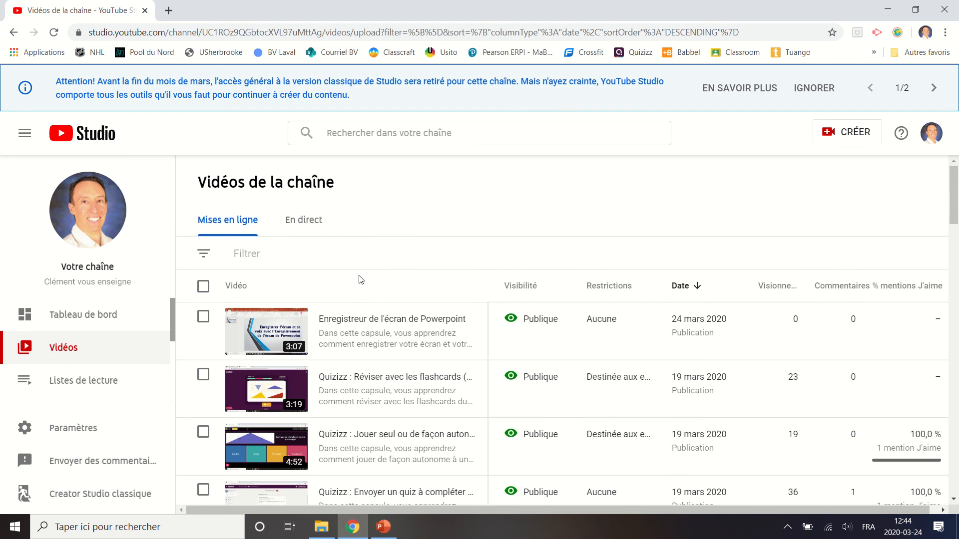
Open the details of the published video "Enregistreur de l'écran de Powerpoint" for editing from the channel's video list.
mouse_move(345, 336)
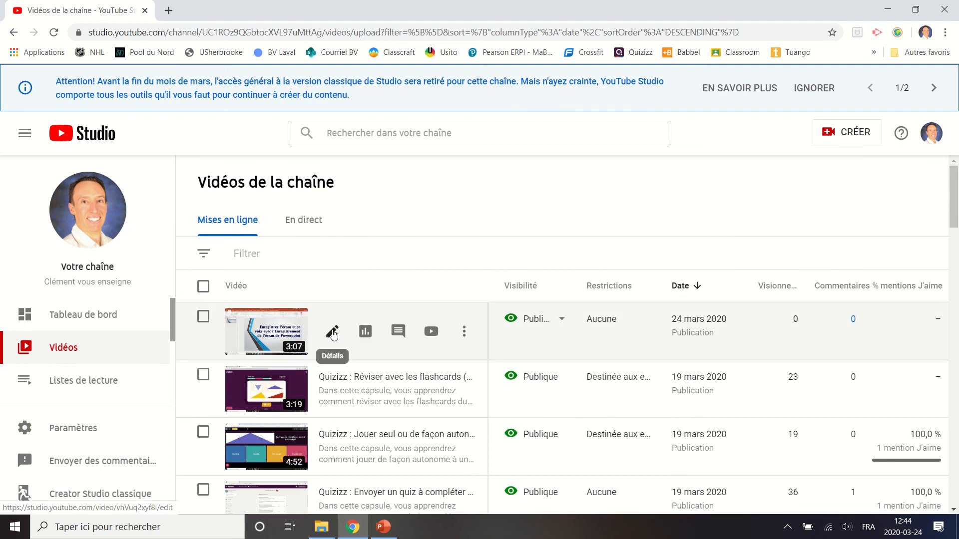
click(333, 333)
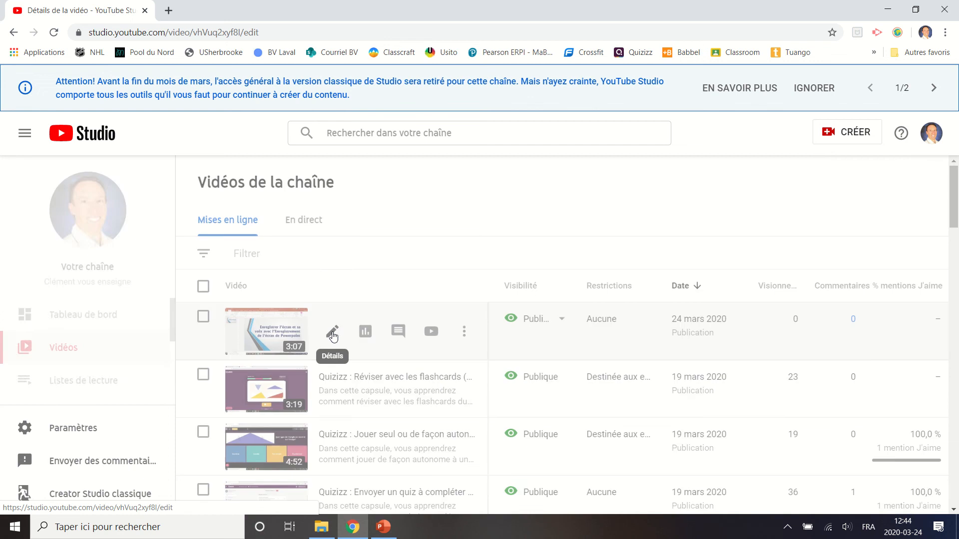